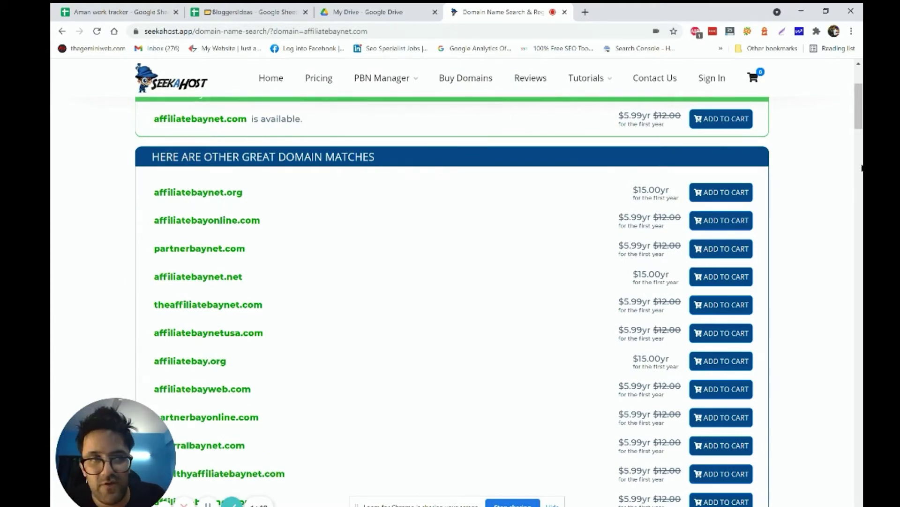
Add the available domain affiliatebaynet.com to the cart and proceed to checkout
{"action": "left_click_drag", "start_coordinate": [860, 107], "coordinate": [860, 105]}
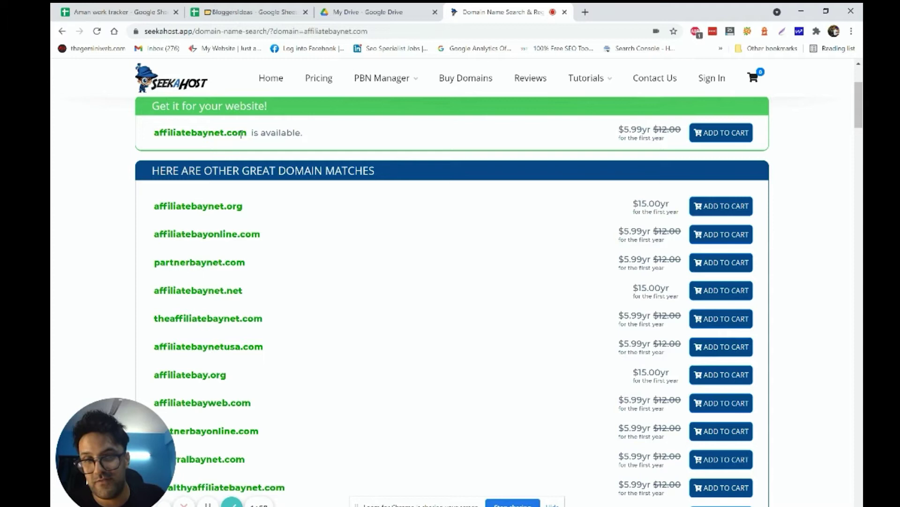
{"action": "scroll", "coordinate": [713, 166], "scroll_direction": "up", "scroll_amount": 1}
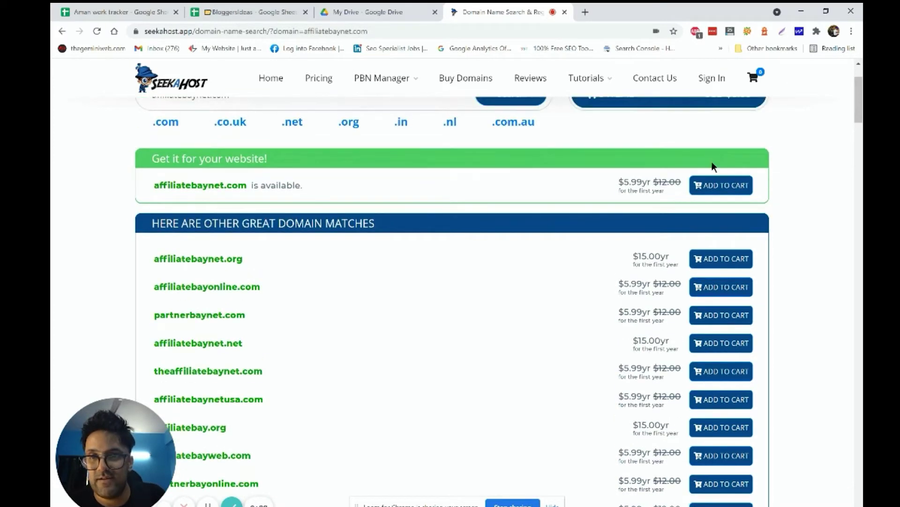
{"action": "left_click", "coordinate": [739, 187]}
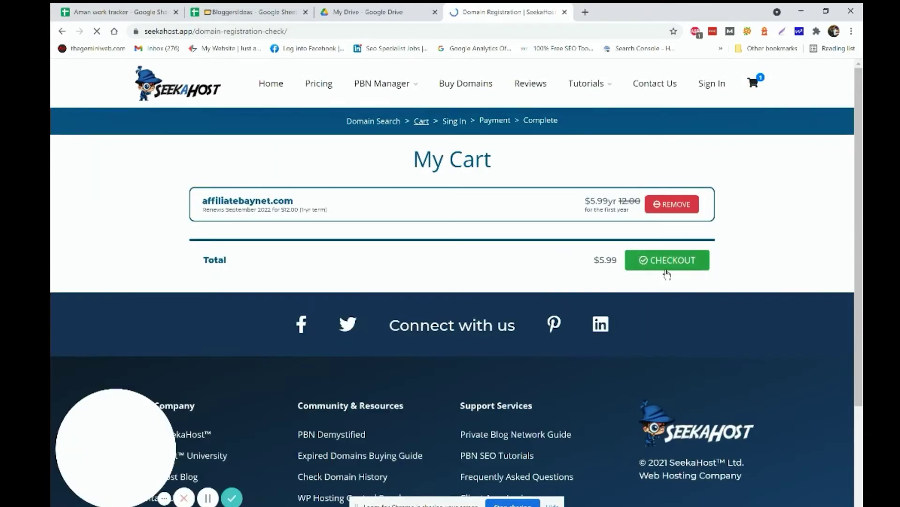
{"action": "left_click", "coordinate": [666, 263]}
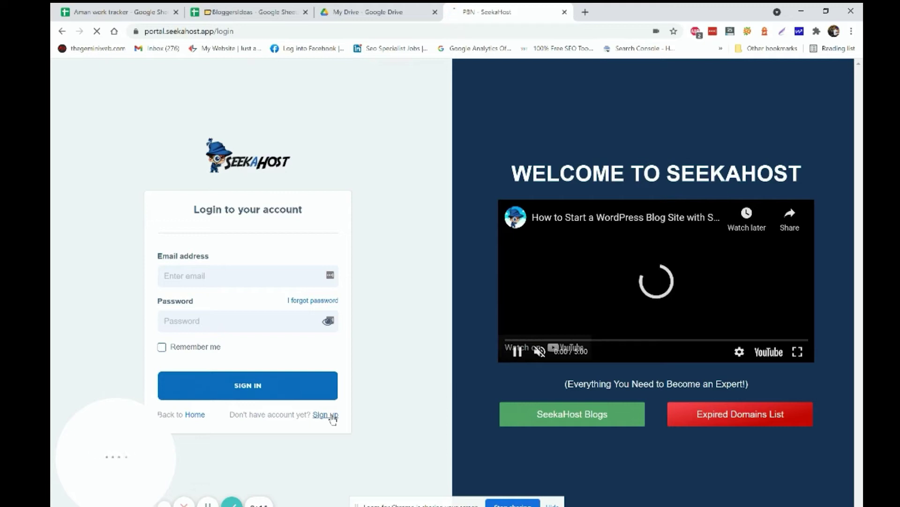
Register a new account with first name, last name, email address and password, agreeing to the terms and completing the reCAPTCHA
{"action": "left_click", "coordinate": [330, 415]}
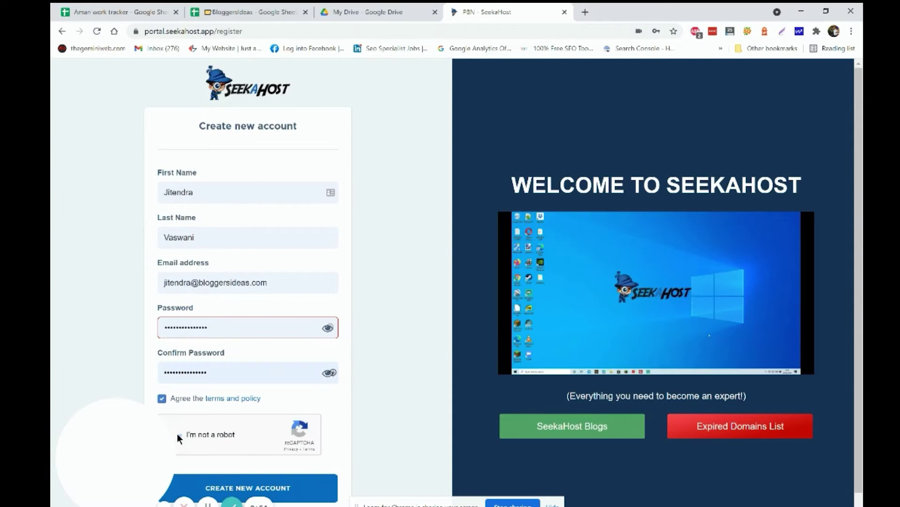
{"action": "left_click", "coordinate": [177, 434]}
{"action": "scroll", "coordinate": [281, 464], "scroll_direction": "down", "scroll_amount": 1}
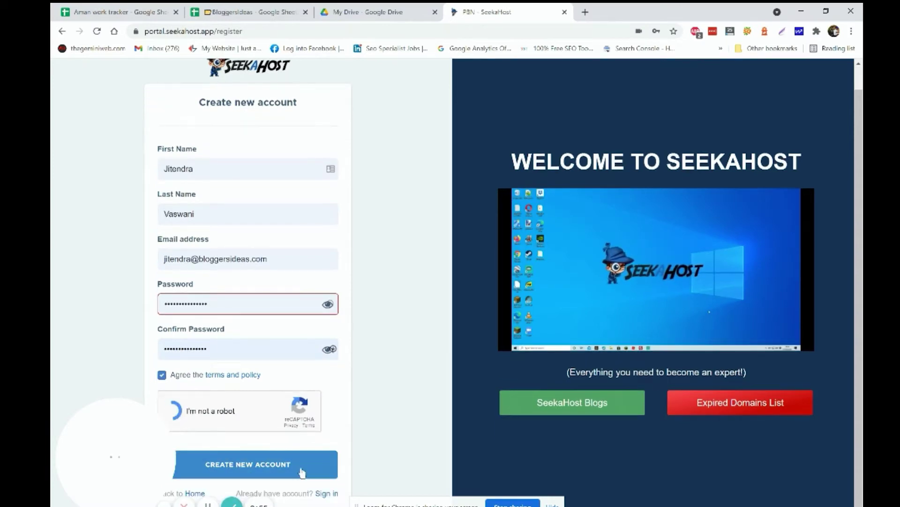
{"action": "left_click", "coordinate": [300, 472]}
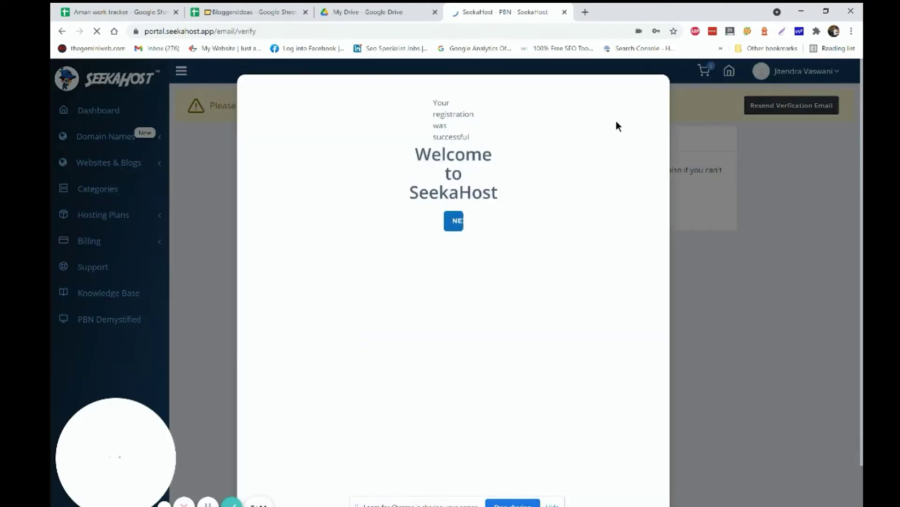
Switch to Gmail and verify the new account's email address through the SeekaHost verification message
{"action": "left_click", "coordinate": [208, 504]}
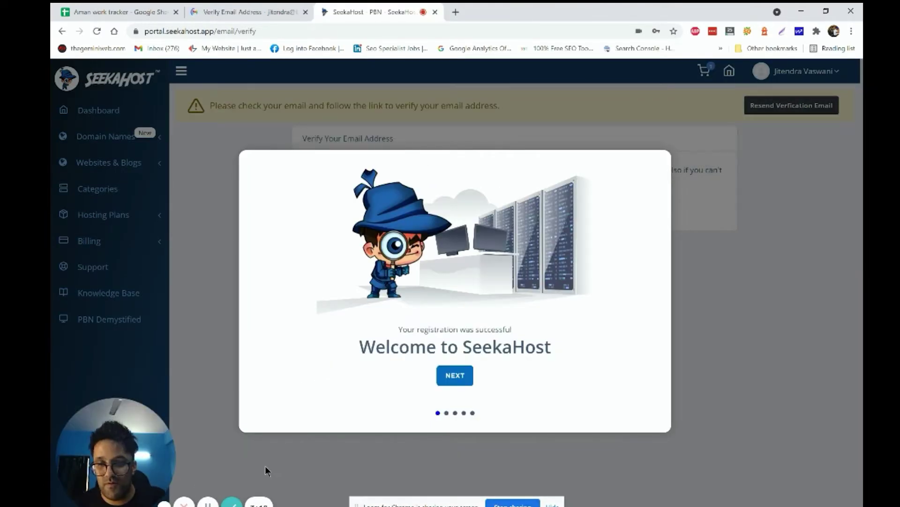
{"action": "left_click", "coordinate": [208, 504]}
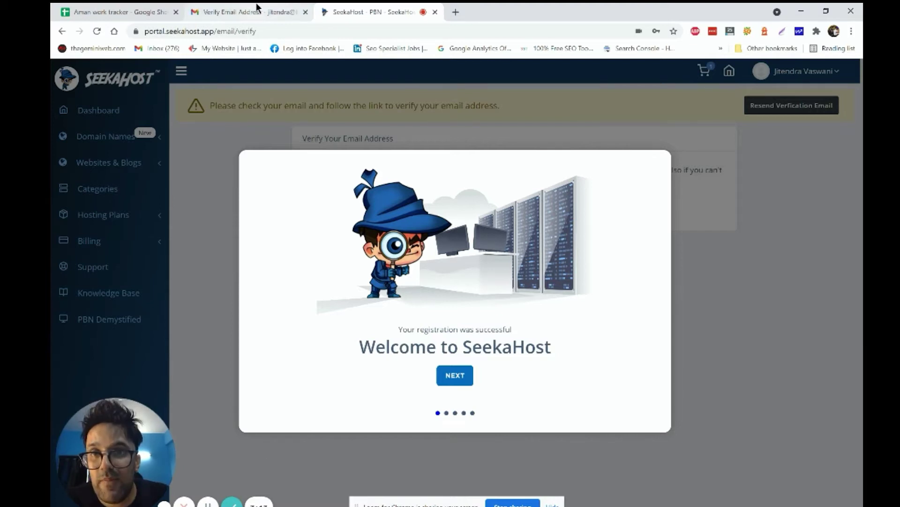
{"action": "left_click", "coordinate": [249, 12]}
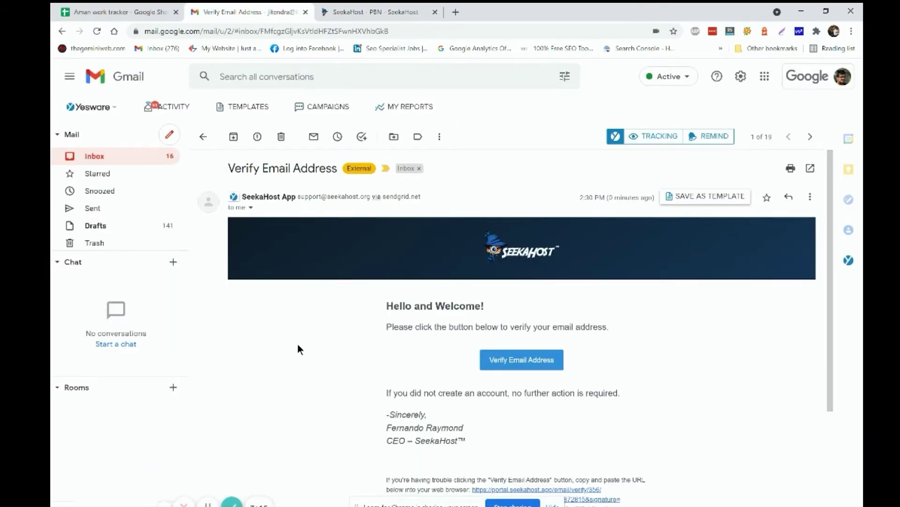
{"action": "scroll", "coordinate": [300, 340], "scroll_direction": "down", "scroll_amount": 2}
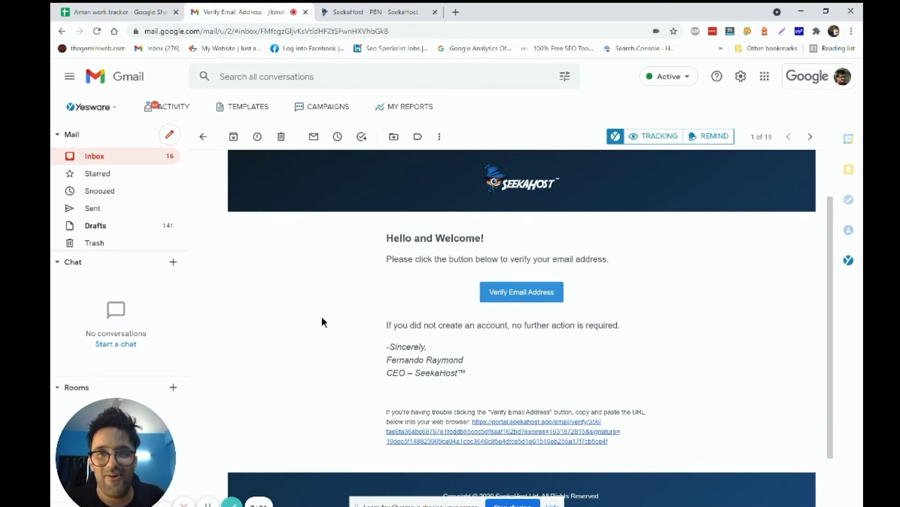
{"action": "left_click", "coordinate": [510, 297]}
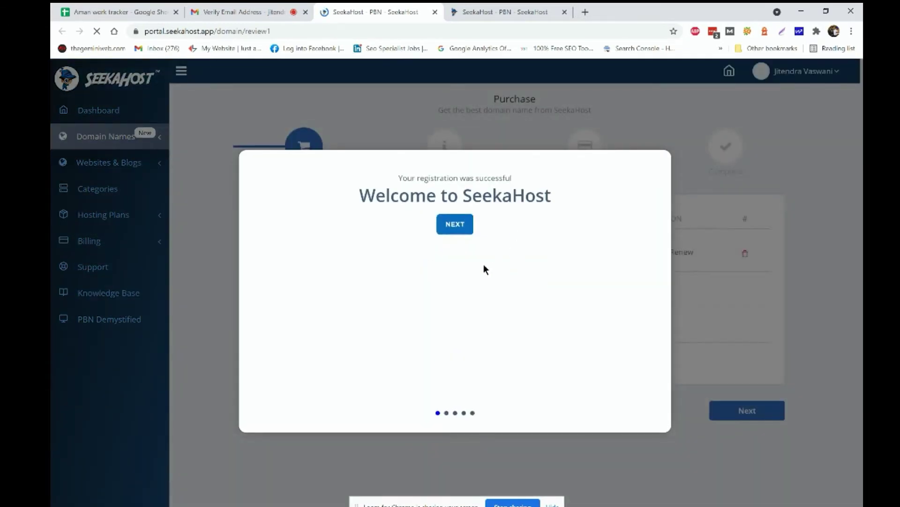
Step through the SeekaHost welcome introduction to its end and choose to go to the dashboard
{"action": "left_click", "coordinate": [468, 380]}
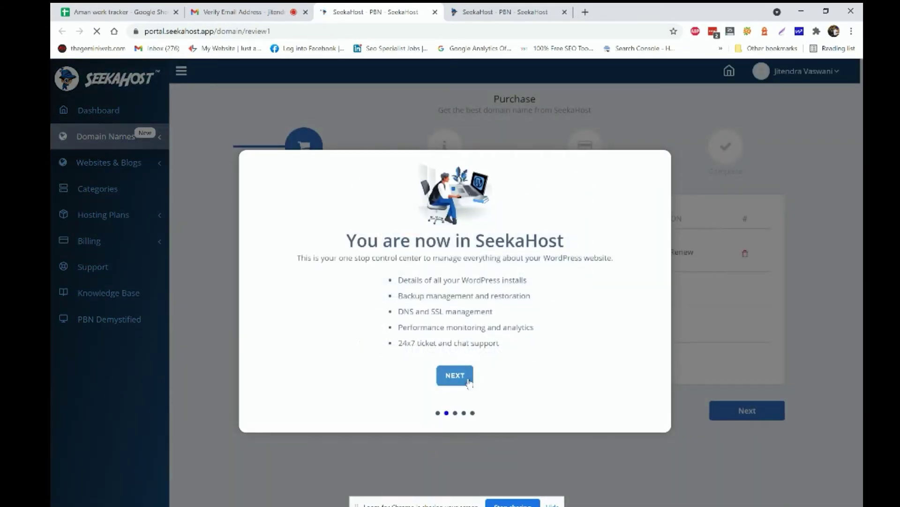
{"action": "left_click", "coordinate": [468, 380]}
{"action": "left_click", "coordinate": [468, 382]}
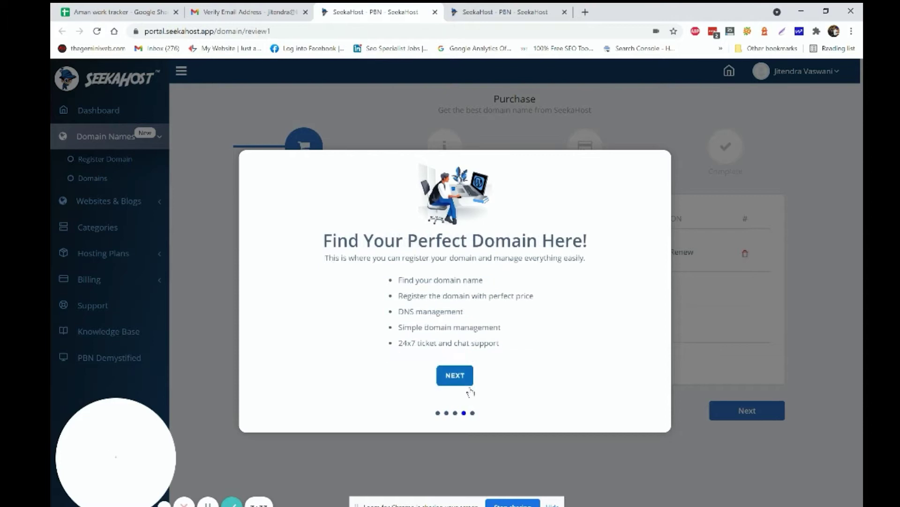
{"action": "left_click", "coordinate": [461, 377]}
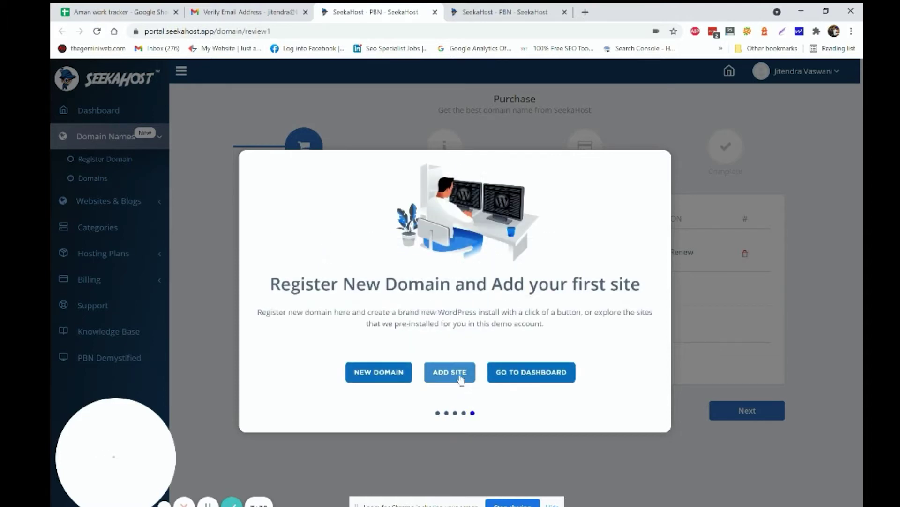
{"action": "left_click", "coordinate": [518, 376]}
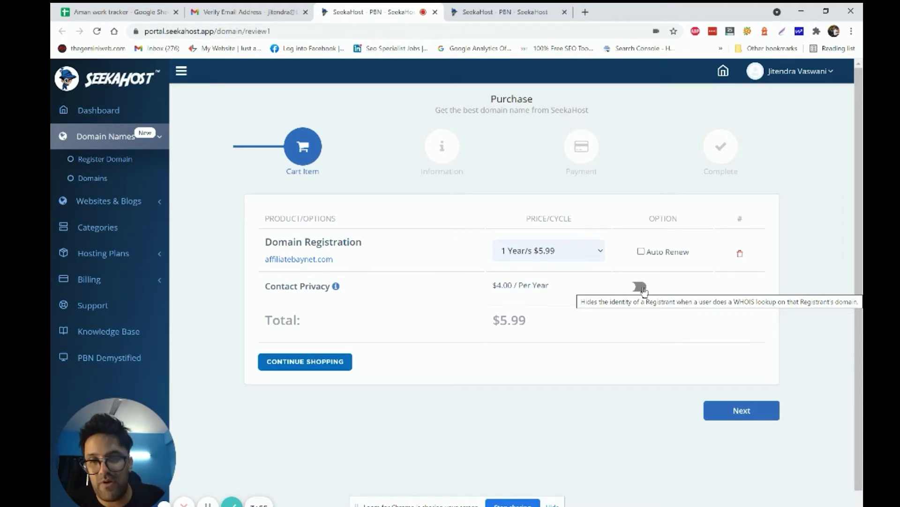
Continue the one-year domain purchase without contact privacy and fill in the registrant's phone and address fields from saved details
{"action": "left_click", "coordinate": [743, 412]}
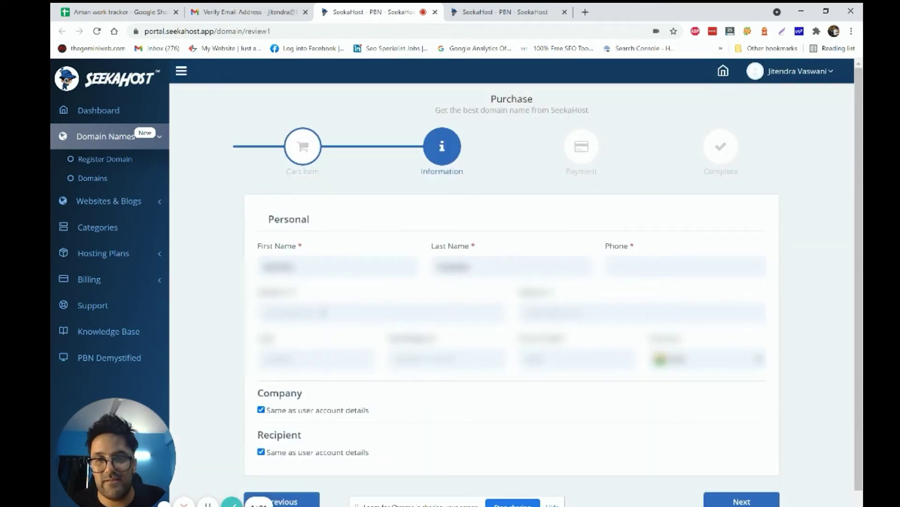
{"action": "left_click", "coordinate": [349, 266]}
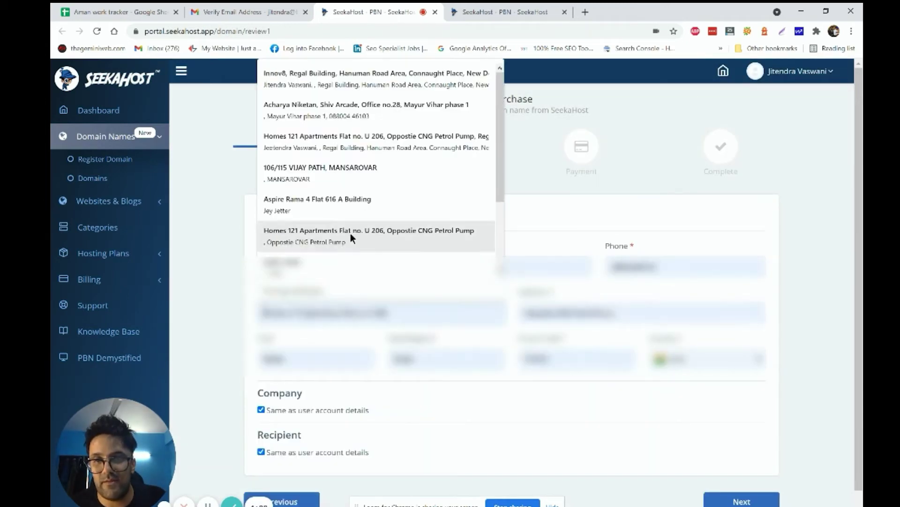
{"action": "left_click", "coordinate": [351, 190]}
{"action": "scroll", "coordinate": [391, 278], "scroll_direction": "down", "scroll_amount": 1}
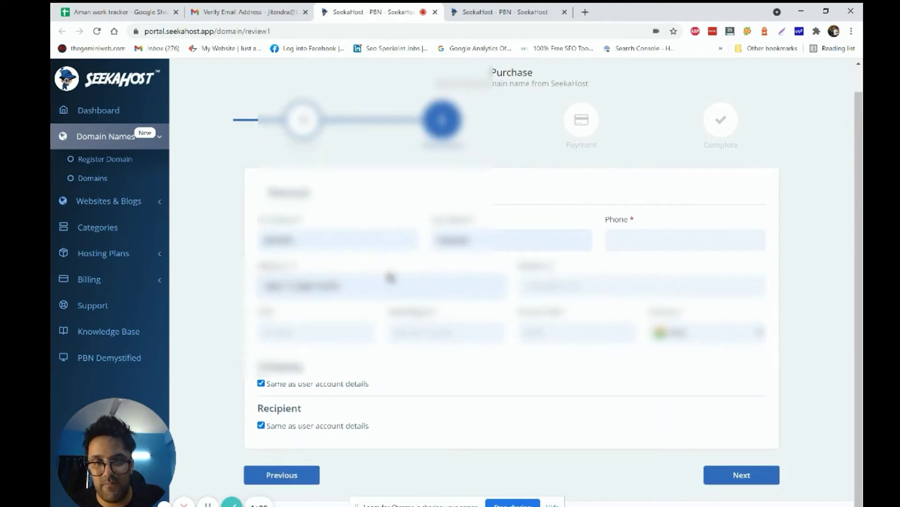
{"action": "left_click", "coordinate": [329, 333]}
{"action": "left_click", "coordinate": [313, 280]}
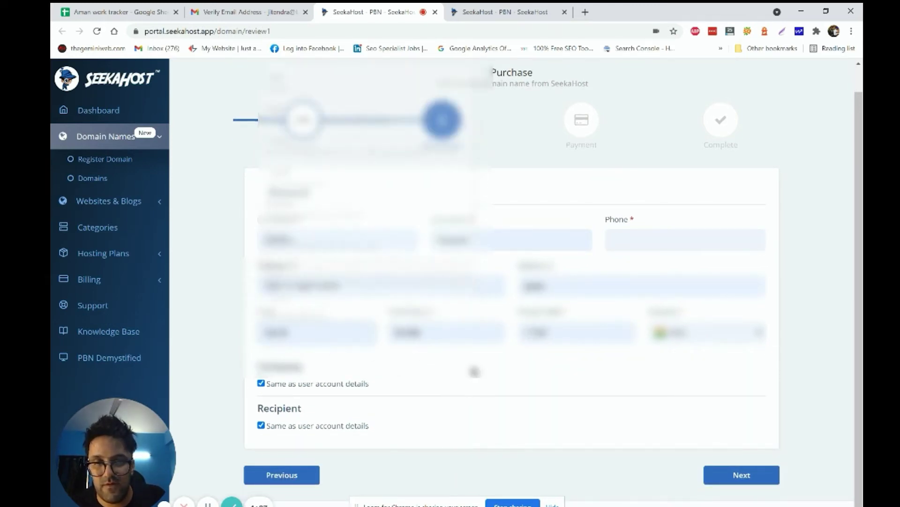
Correct the registrant's state, city and second address line, and submit the personal information
{"action": "double_click", "coordinate": [442, 333]}
{"action": "key", "text": "BackSpace"}
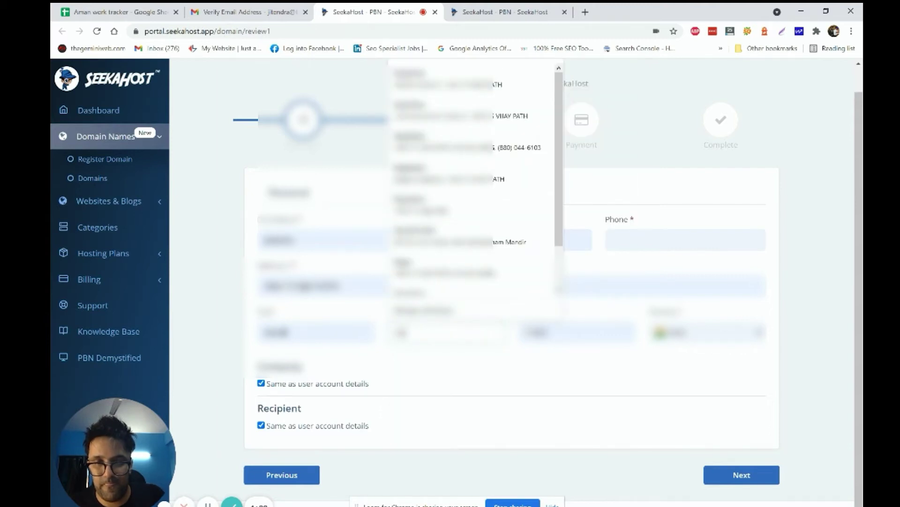
{"action": "left_click", "coordinate": [445, 260]}
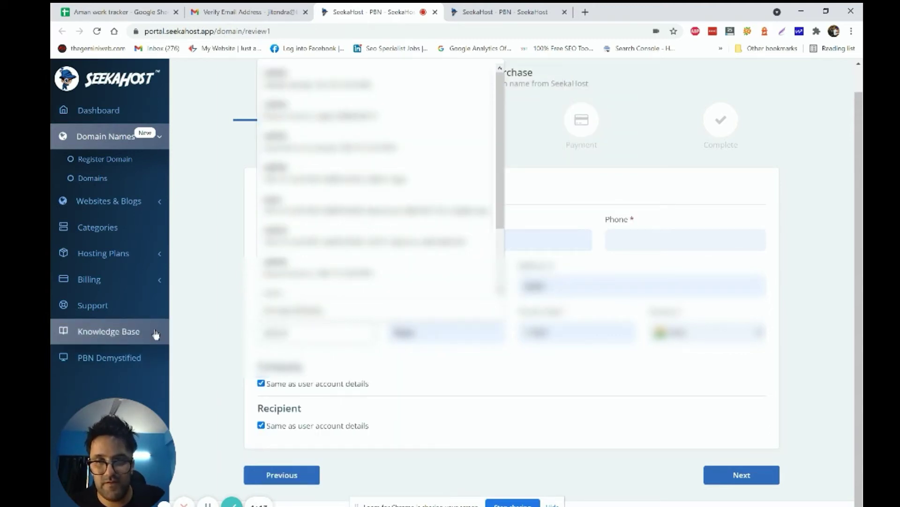
{"action": "left_click", "coordinate": [292, 244]}
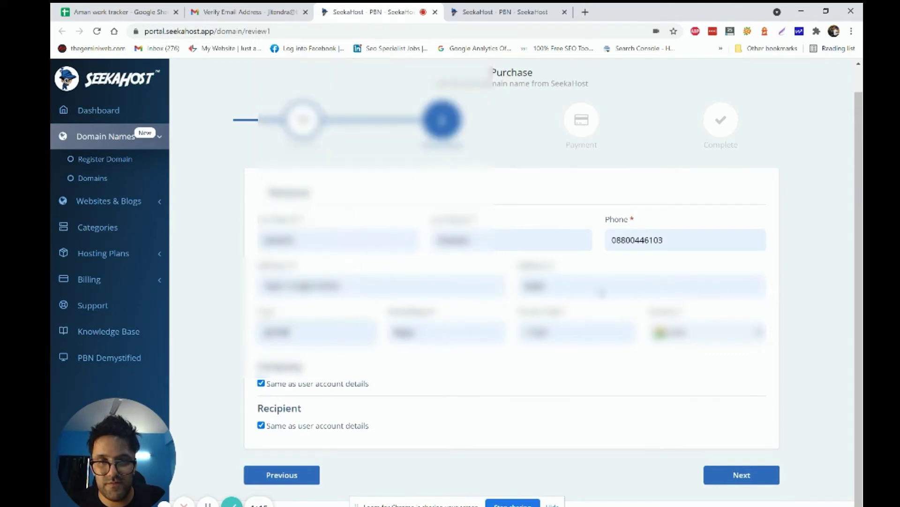
{"action": "left_click", "coordinate": [601, 293]}
{"action": "type", "text": "Delhi"}
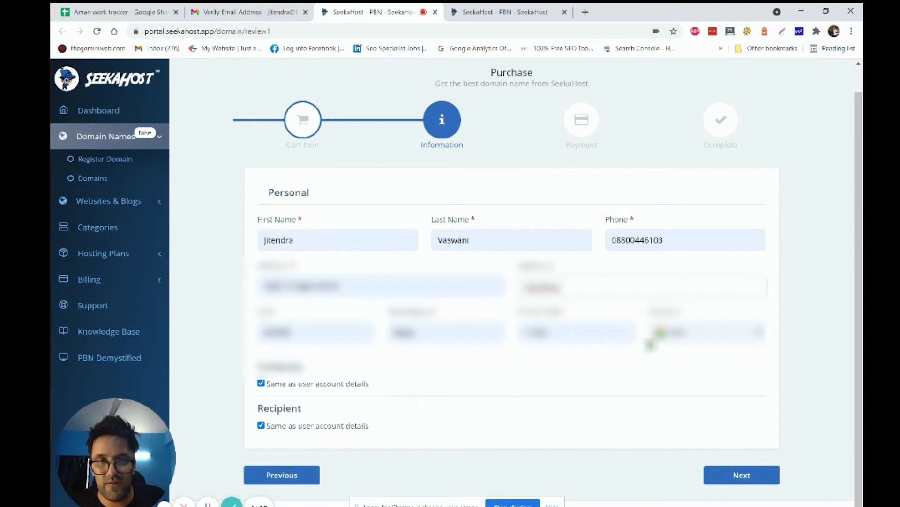
{"action": "left_click", "coordinate": [740, 474]}
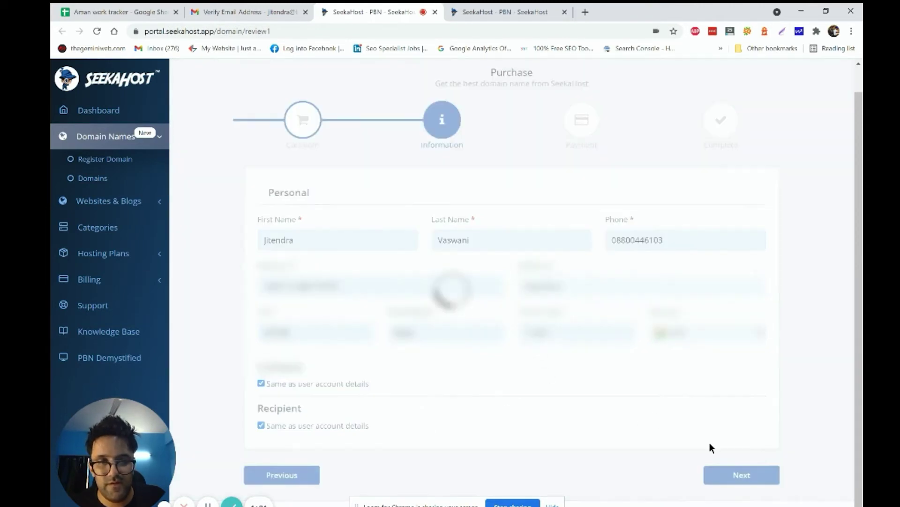
Correct the registrant's postal code and continue to the payment stage
{"action": "left_click", "coordinate": [559, 333]}
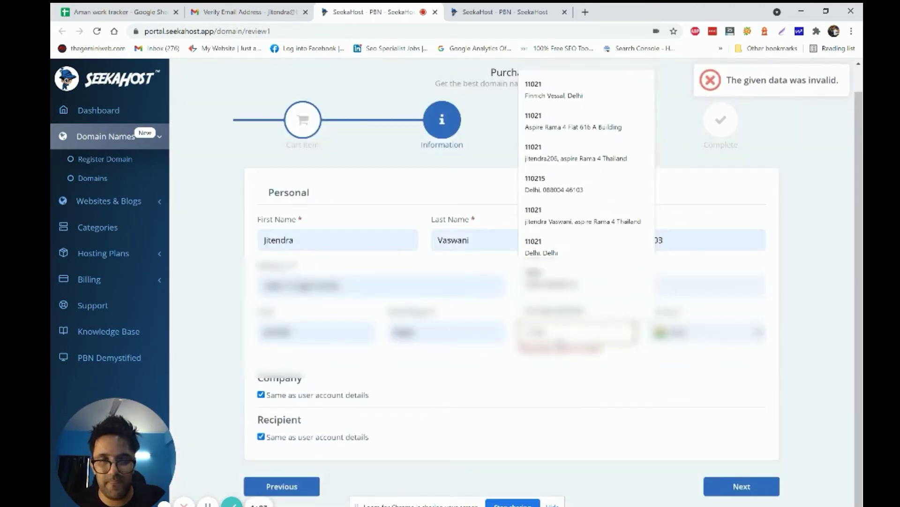
{"action": "key", "text": "BackSpace"}
{"action": "key", "text": "BackSpace"}
{"action": "key", "text": "BackSpace"}
{"action": "type", "text": "20"}
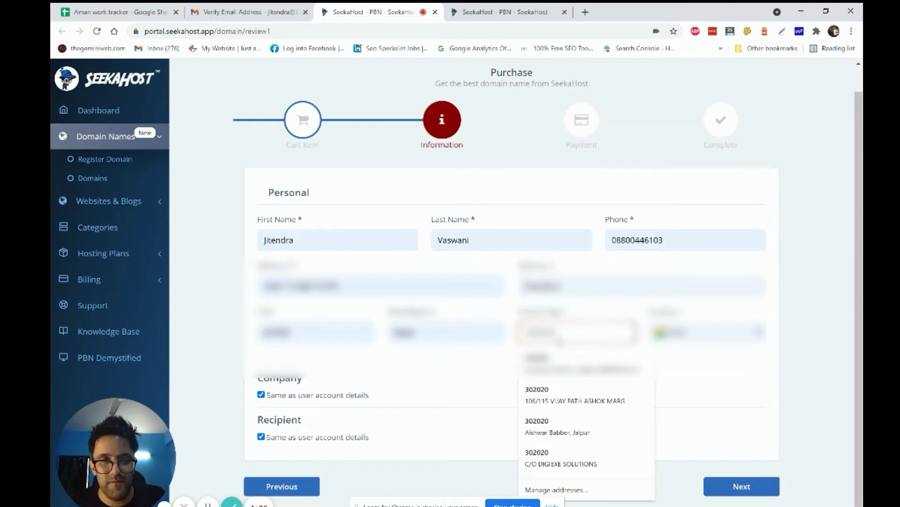
{"action": "left_click", "coordinate": [743, 486]}
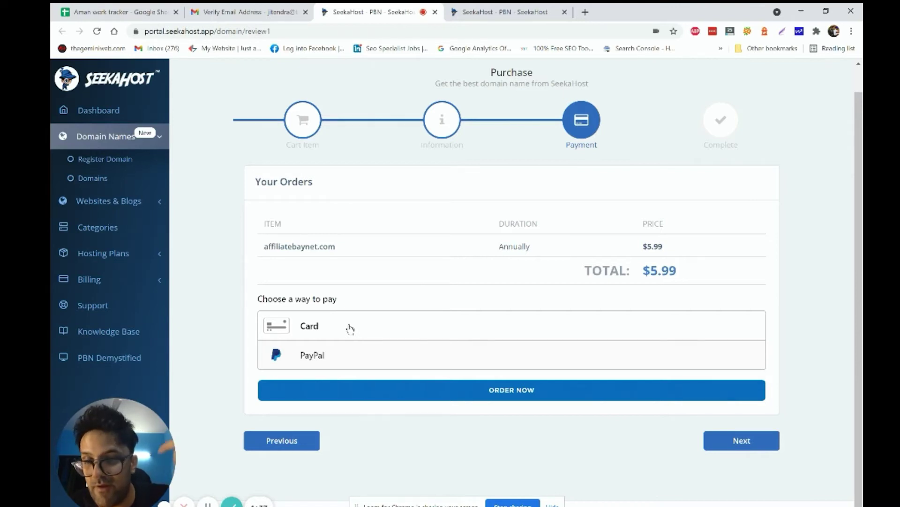
Pay for the domain order by card, using a saved Mastercard and entering its CVC, and place the order
{"action": "left_click", "coordinate": [350, 328]}
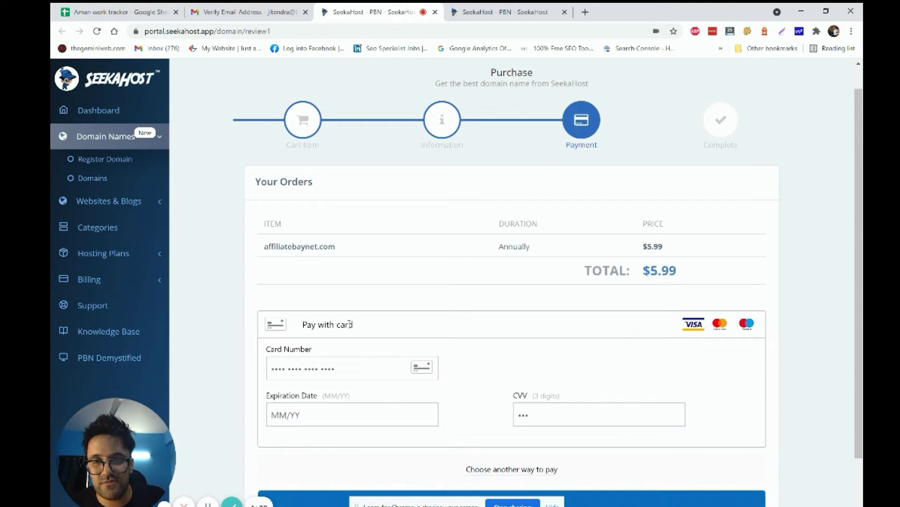
{"action": "left_click", "coordinate": [361, 368]}
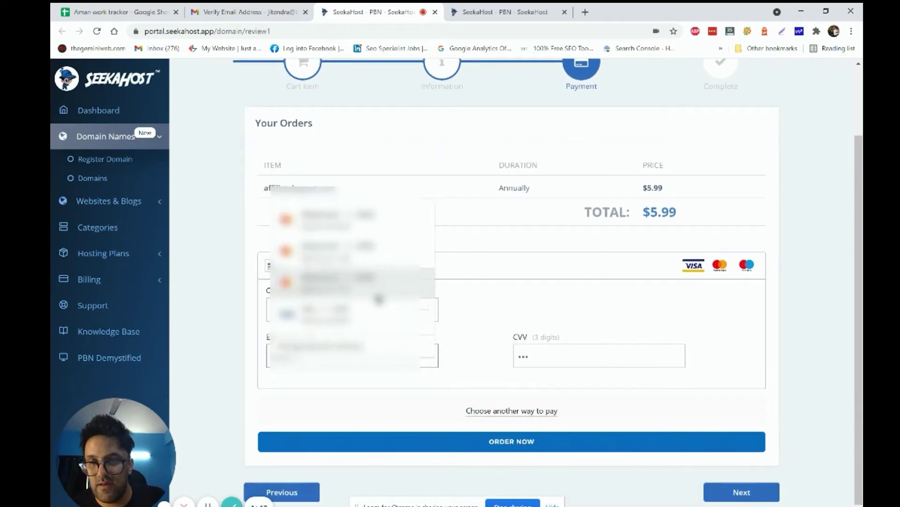
{"action": "left_click", "coordinate": [370, 290]}
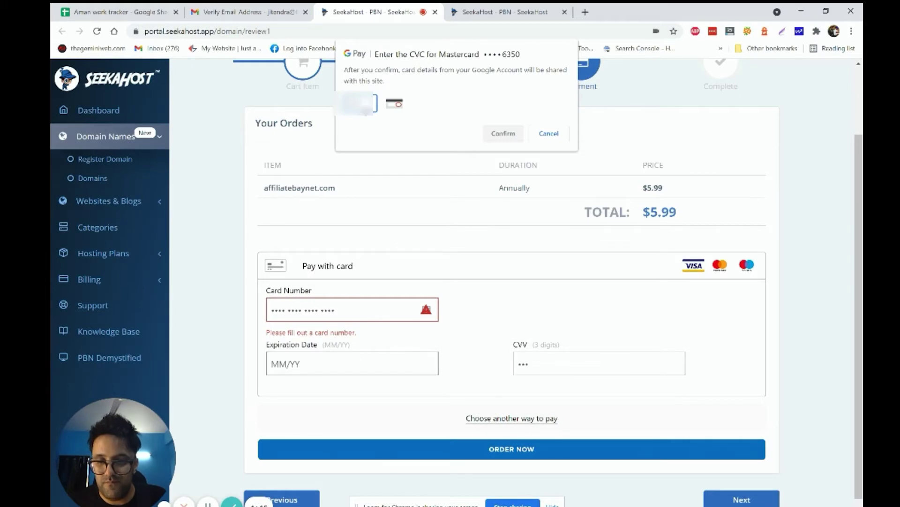
{"action": "left_click", "coordinate": [500, 135]}
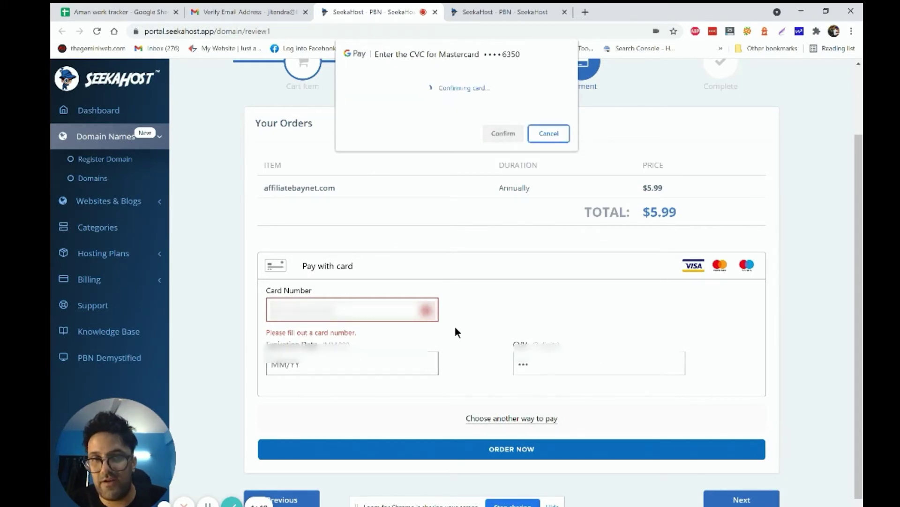
{"action": "left_click", "coordinate": [569, 444]}
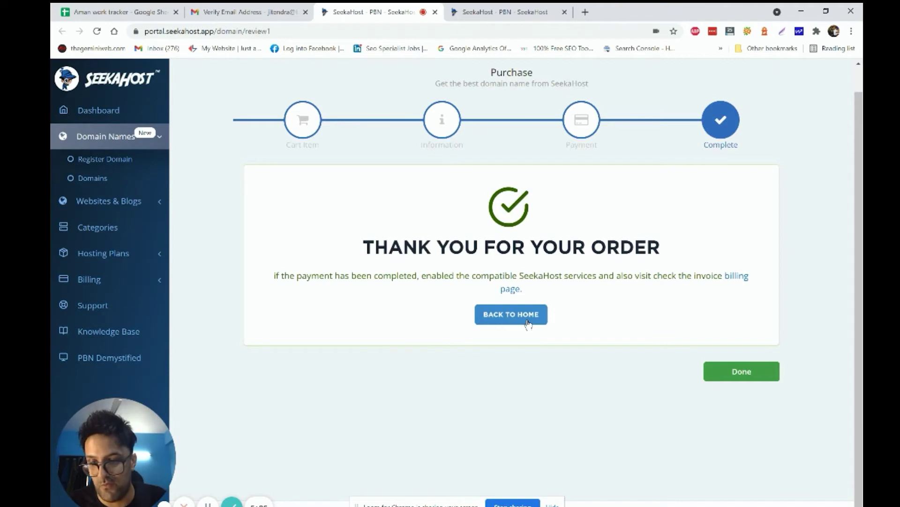
Leave the order confirmation and review the list of active domains in the account
{"action": "left_click", "coordinate": [528, 324]}
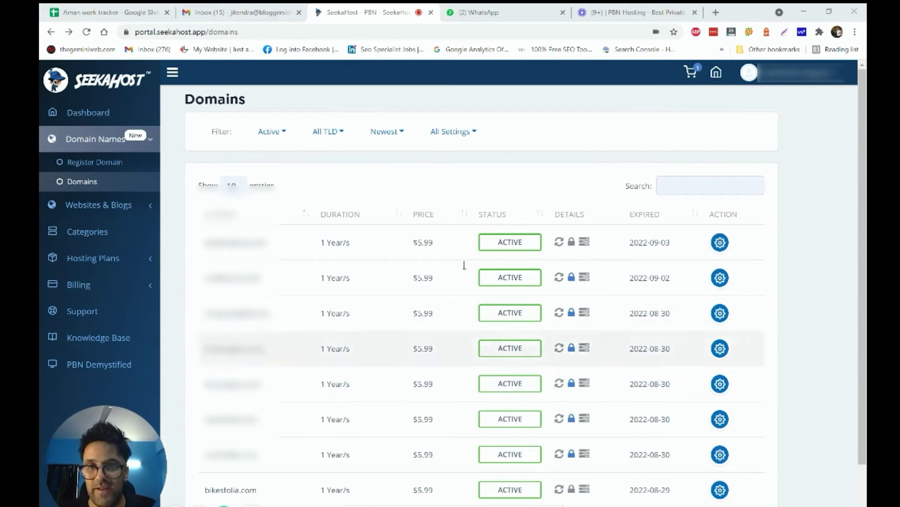
{"action": "scroll", "coordinate": [328, 218], "scroll_direction": "down", "scroll_amount": 2}
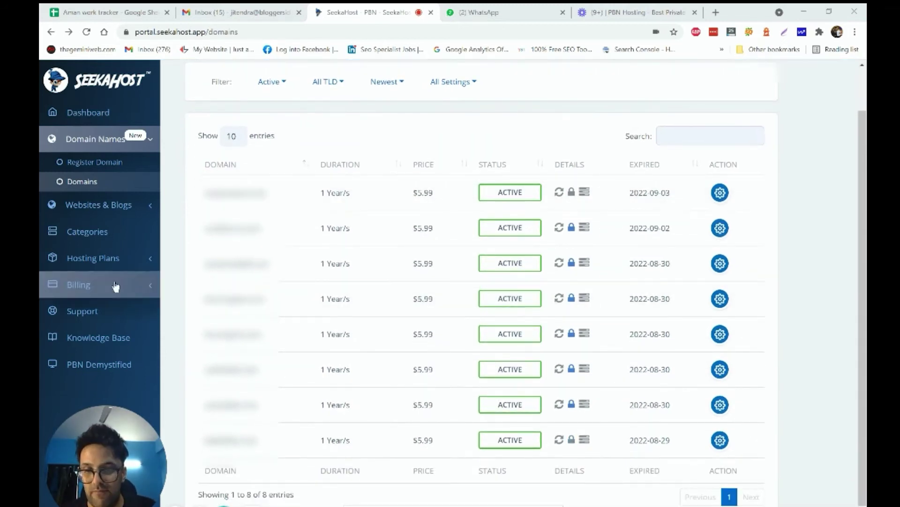
Browse the WordPress hosting plans and choose the Starter plan to view its monthly subscription checkout
{"action": "left_click_drag", "start_coordinate": [261, 418], "coordinate": [205, 419]}
{"action": "left_click", "coordinate": [186, 412]}
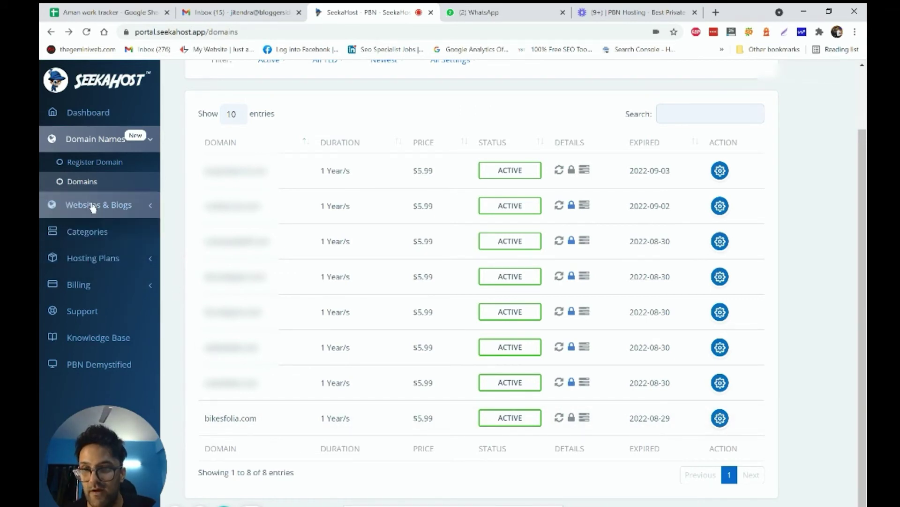
{"action": "left_click", "coordinate": [115, 259]}
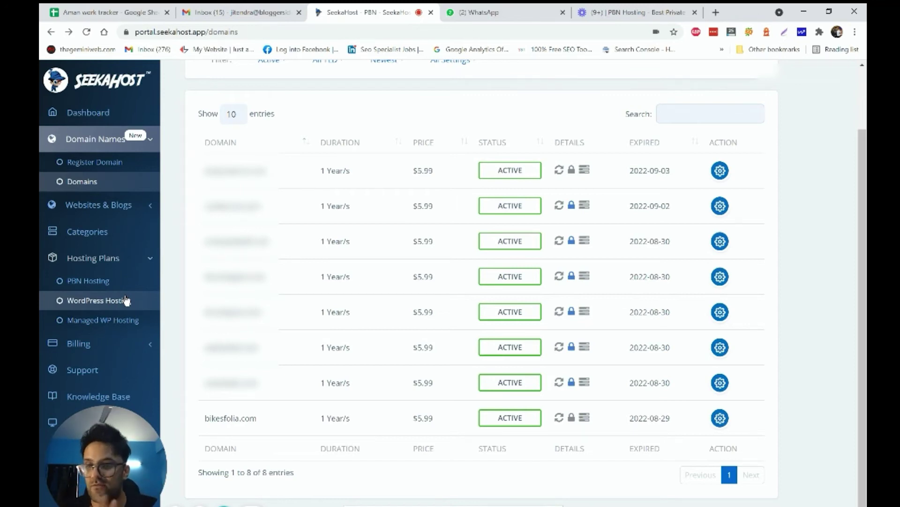
{"action": "left_click", "coordinate": [125, 305]}
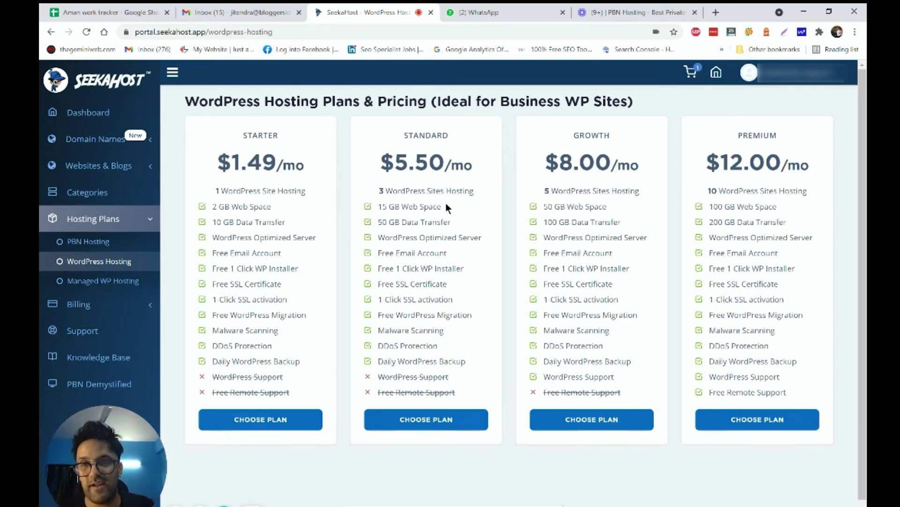
{"action": "left_click", "coordinate": [274, 424]}
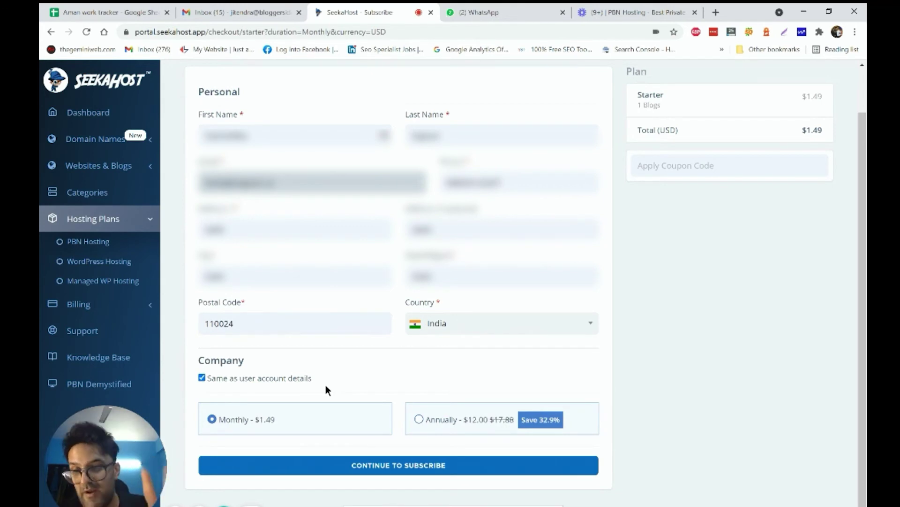
Start creating a WordPress site from the list of WordPress sites and set its domain to bikesfolia.com
{"action": "left_click", "coordinate": [124, 172]}
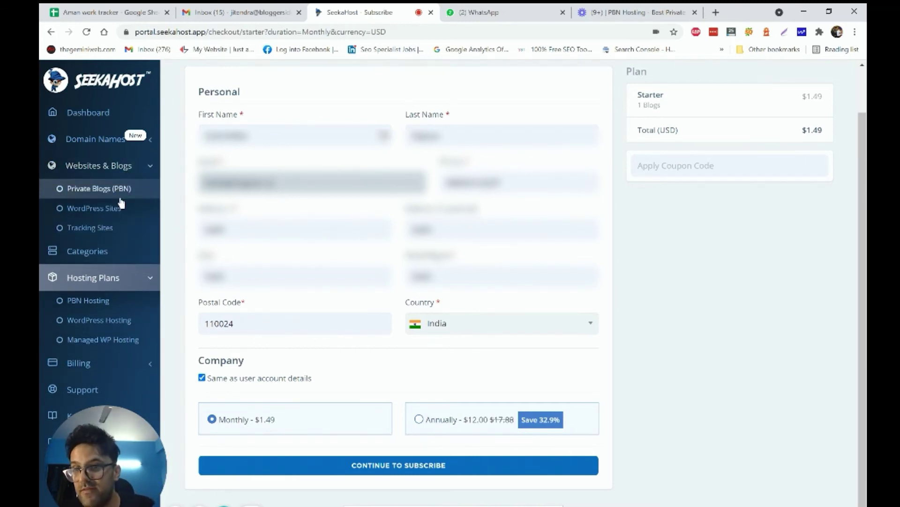
{"action": "left_click", "coordinate": [133, 209]}
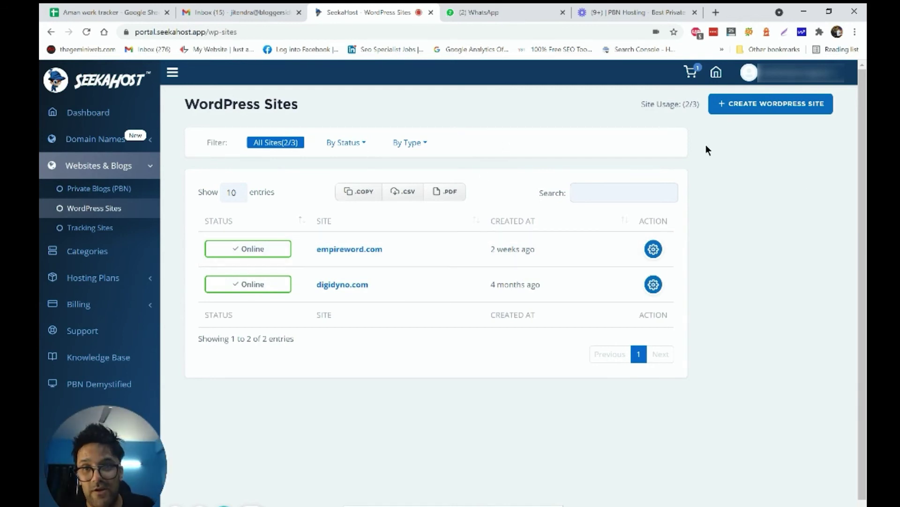
{"action": "left_click", "coordinate": [757, 112]}
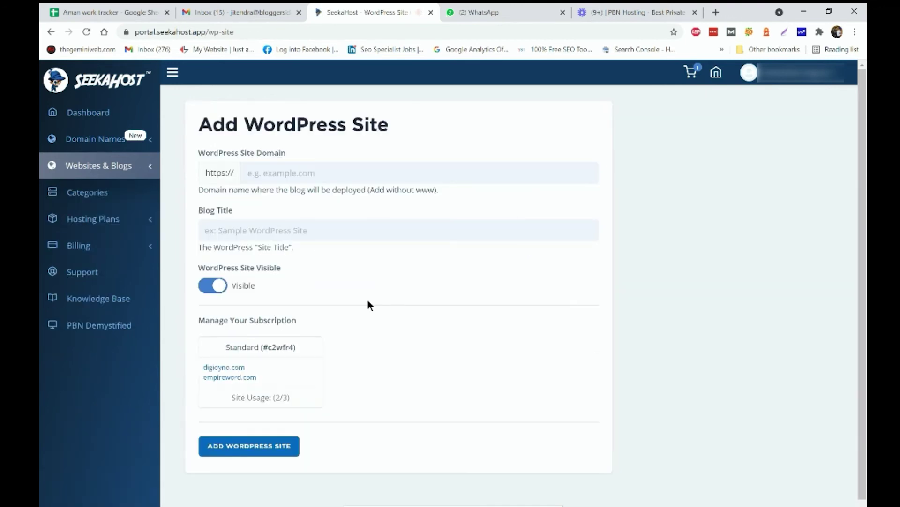
{"action": "left_click", "coordinate": [283, 177]}
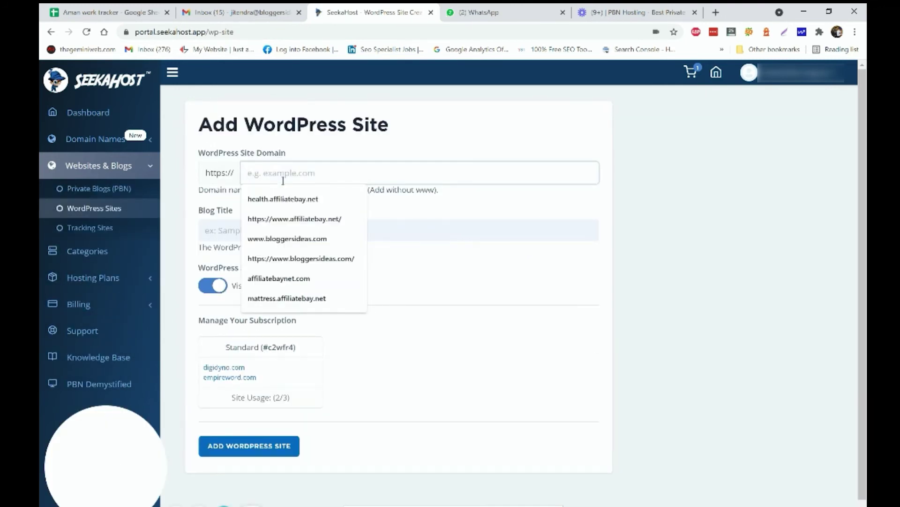
{"action": "type", "text": "bikesfo"}
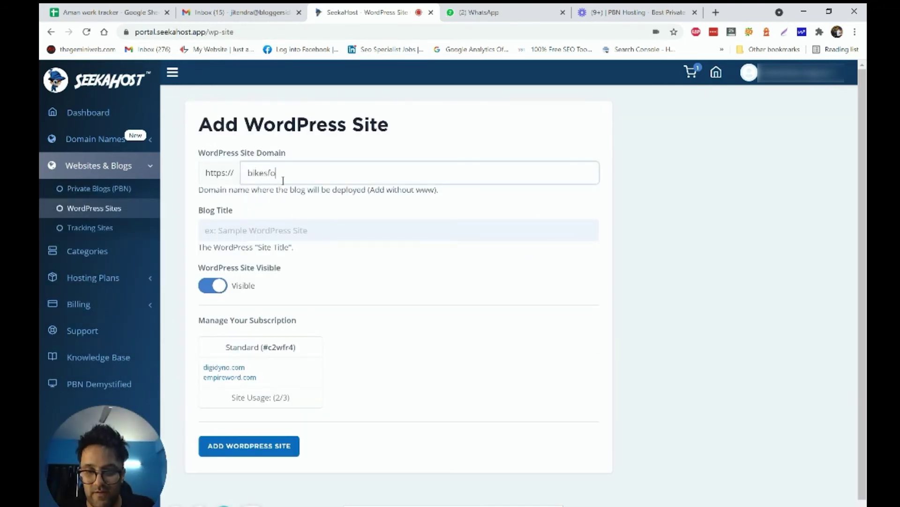
{"action": "type", "text": "lia.com"}
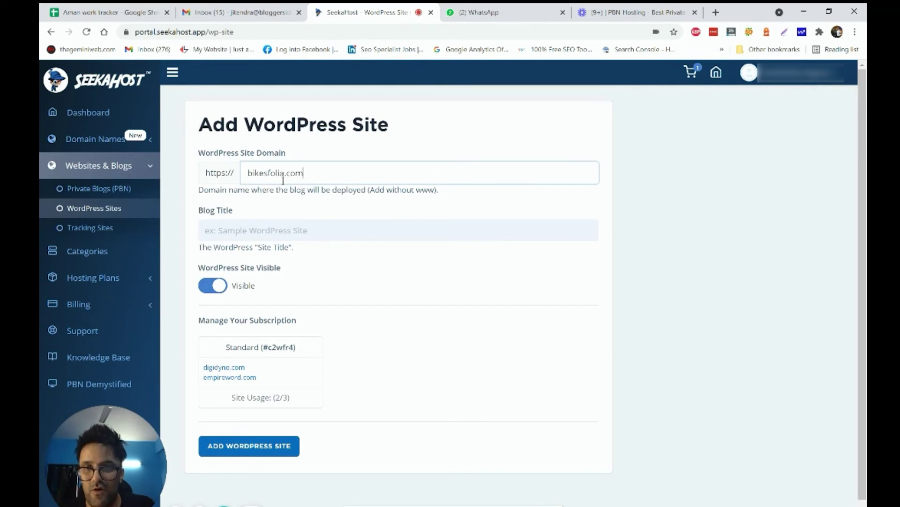
Give the site the blog title "Best Bikes Under 50000 INR of 2021"
{"action": "left_click", "coordinate": [278, 234]}
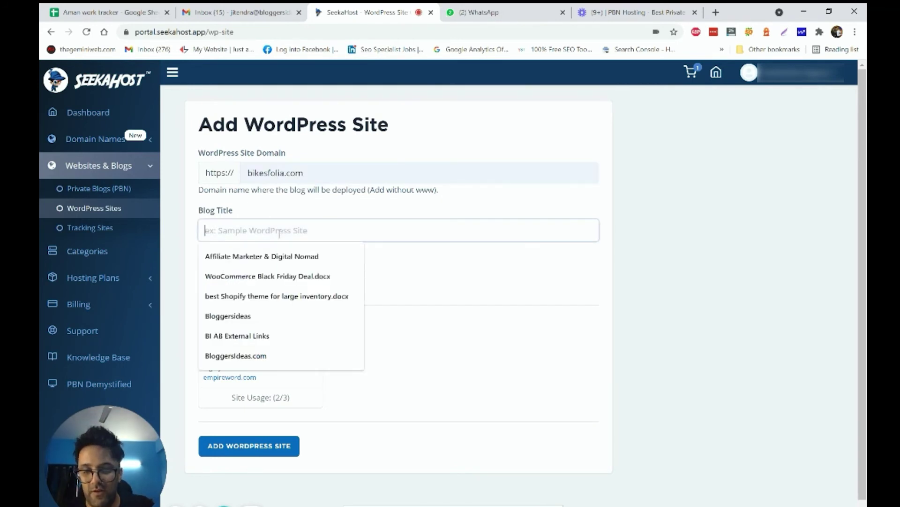
{"action": "type", "text": "Best Bikes Und"}
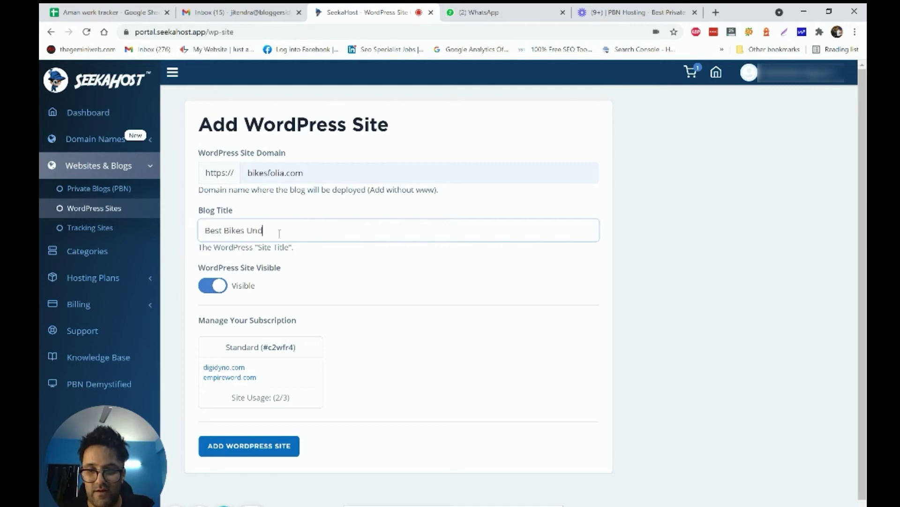
{"action": "type", "text": "er 2021"}
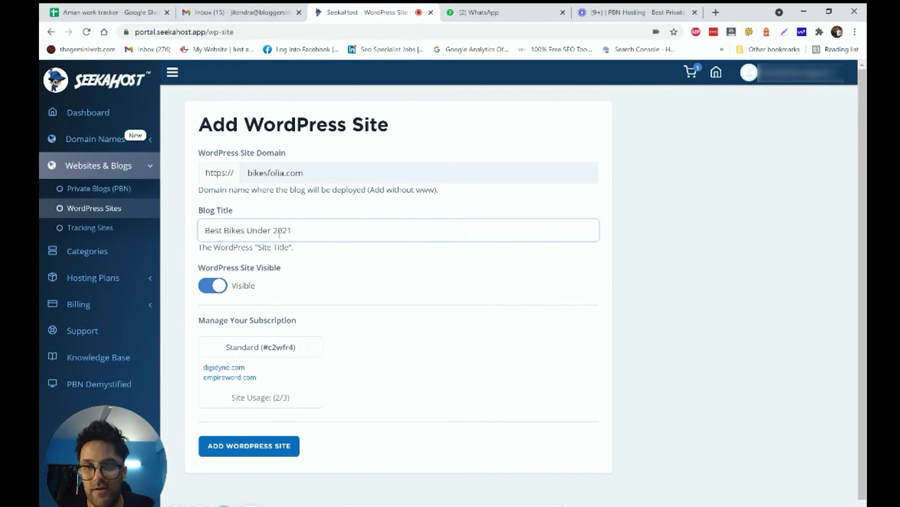
{"action": "type", "text": "50"}
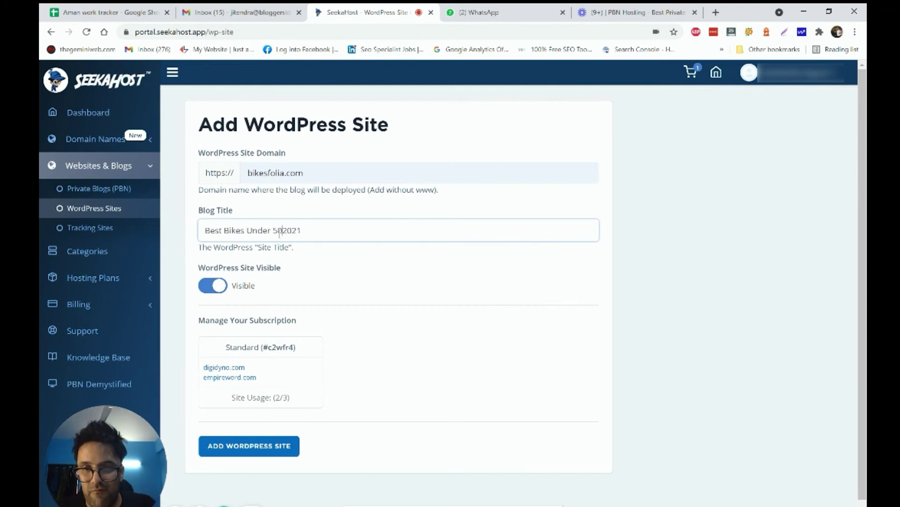
{"action": "type", "text": "000 "}
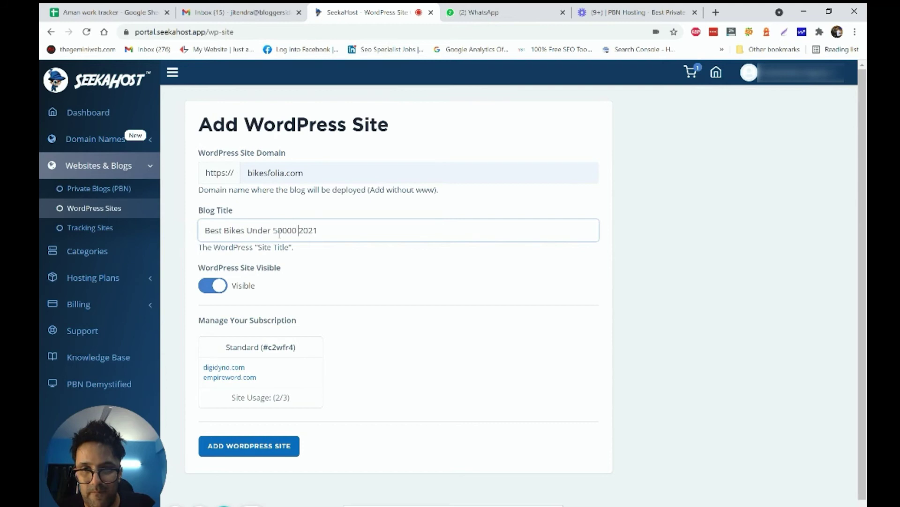
{"action": "type", "text": "INR "}
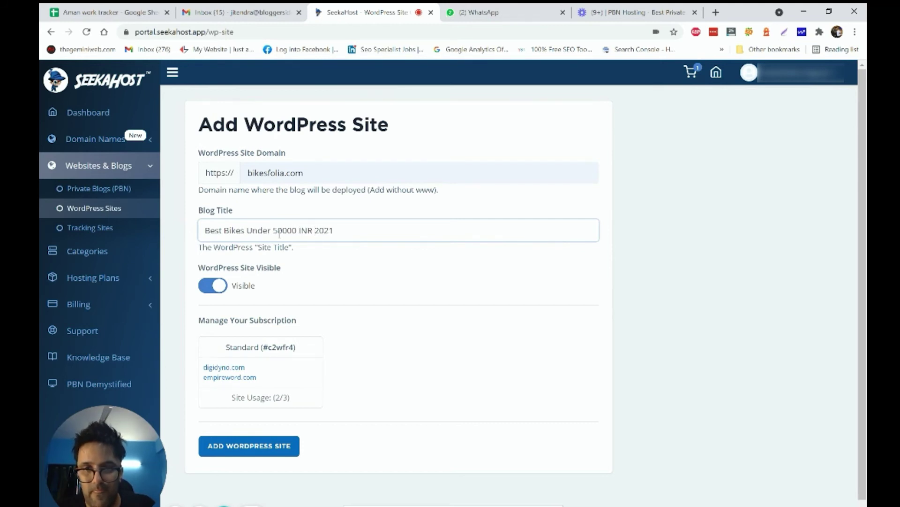
{"action": "type", "text": "of"}
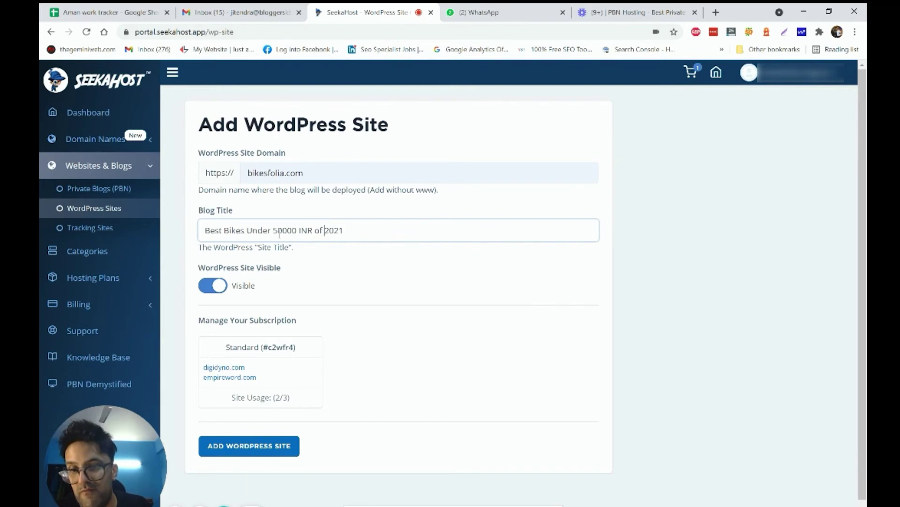
Use the Standard subscription for the bikesfolia.com site and add the WordPress site
{"action": "scroll", "coordinate": [280, 233], "scroll_direction": "down", "scroll_amount": 1}
{"action": "left_click_drag", "start_coordinate": [277, 240], "coordinate": [215, 241]}
{"action": "left_click", "coordinate": [255, 238]}
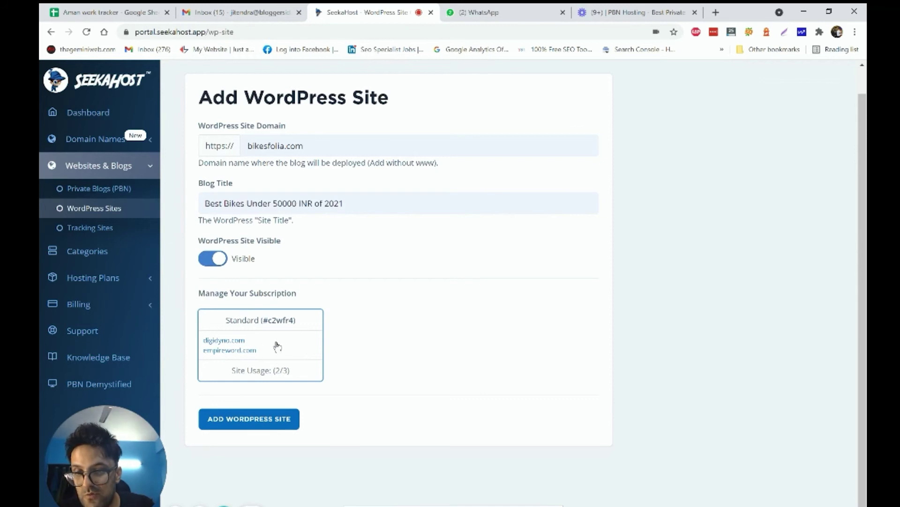
{"action": "left_click", "coordinate": [267, 428]}
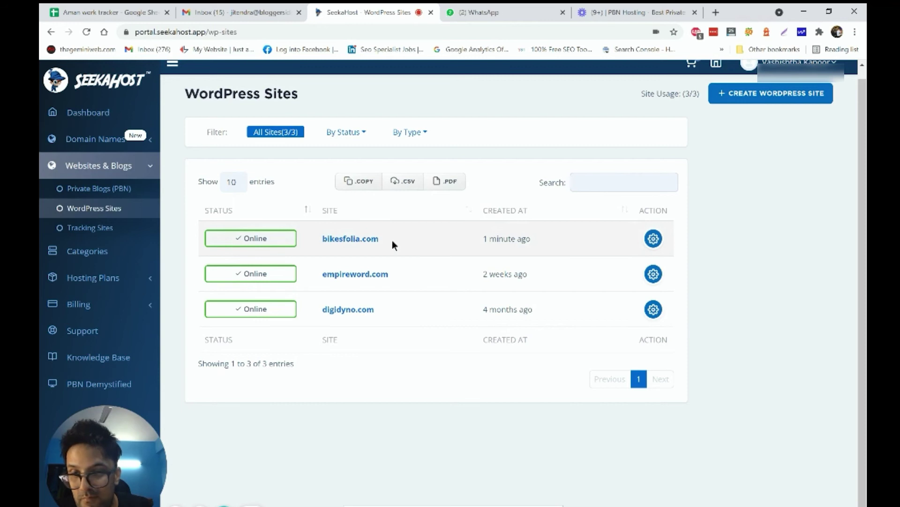
Open the site information for the bikesfolia.com WordPress site and examine its two nameservers
{"action": "left_click", "coordinate": [653, 240]}
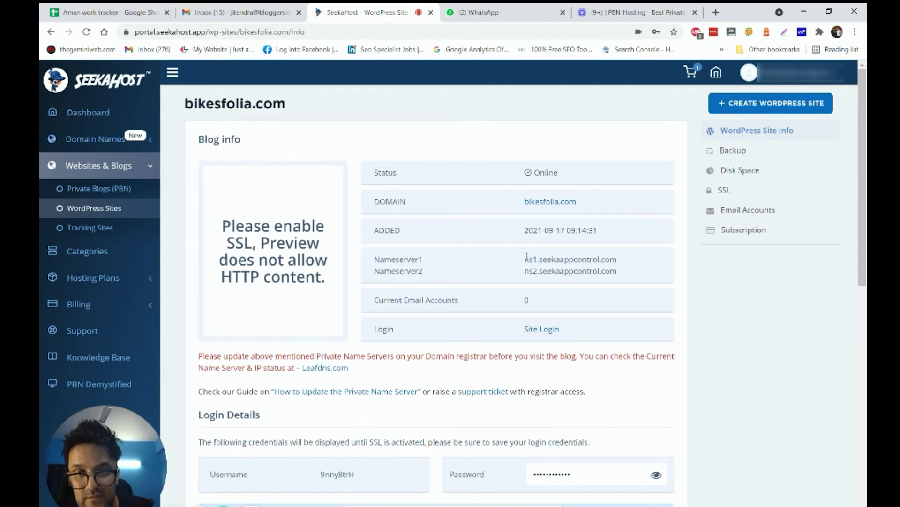
{"action": "left_click_drag", "start_coordinate": [525, 257], "coordinate": [629, 269]}
{"action": "left_click", "coordinate": [599, 266]}
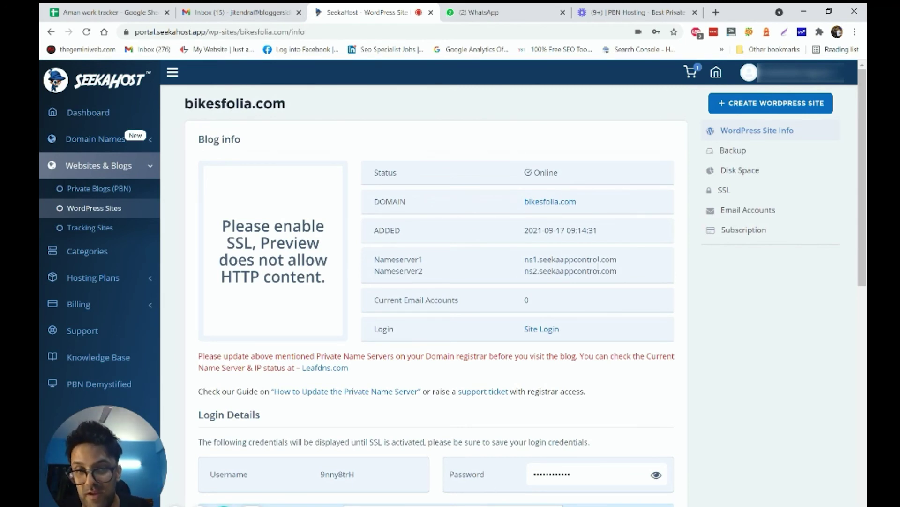
{"action": "triple_click", "coordinate": [597, 268]}
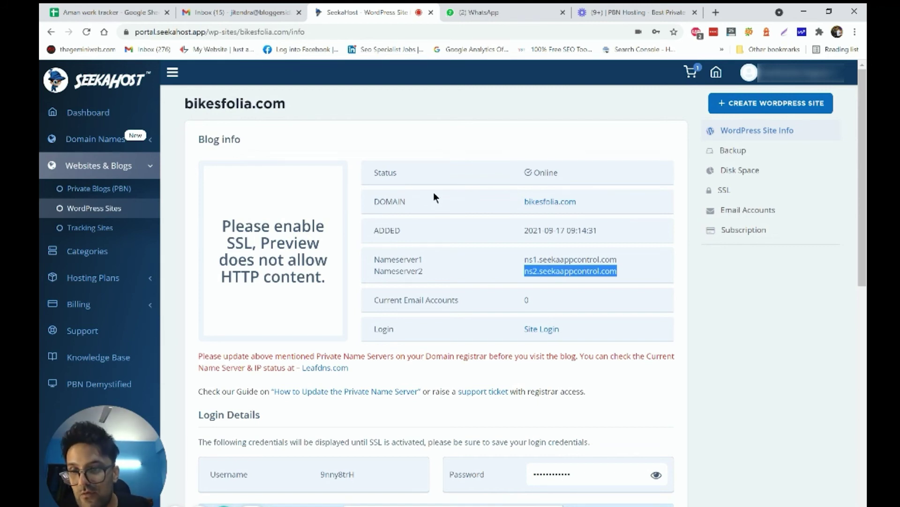
Open the nameserver settings of the bikesfolia.com domain and check its custom nameserver entries
{"action": "left_click", "coordinate": [86, 149]}
{"action": "left_click", "coordinate": [84, 184]}
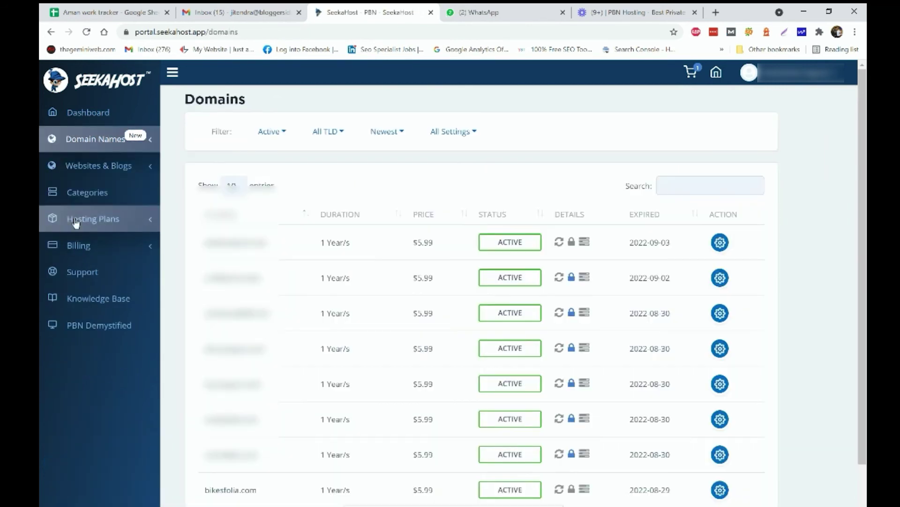
{"action": "scroll", "coordinate": [602, 424], "scroll_direction": "down", "scroll_amount": 2}
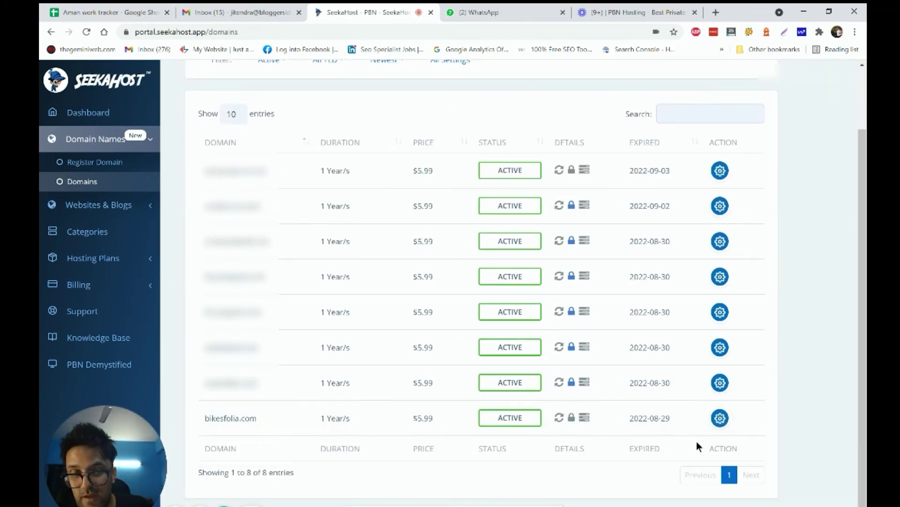
{"action": "left_click", "coordinate": [721, 420]}
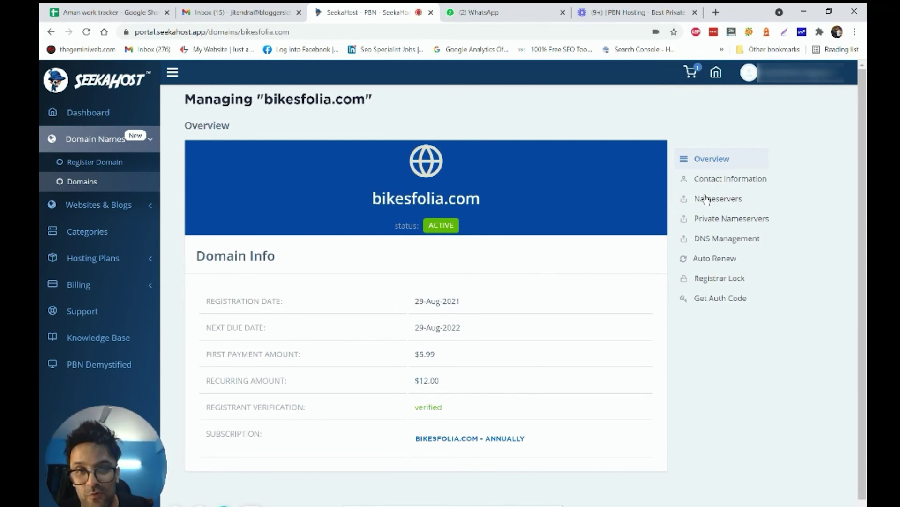
{"action": "left_click", "coordinate": [707, 199]}
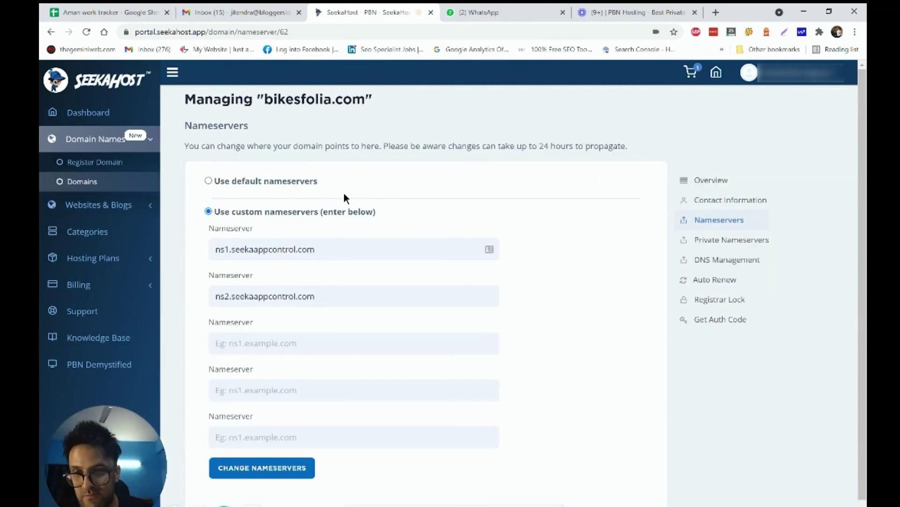
{"action": "double_click", "coordinate": [324, 249]}
{"action": "left_click", "coordinate": [324, 249]}
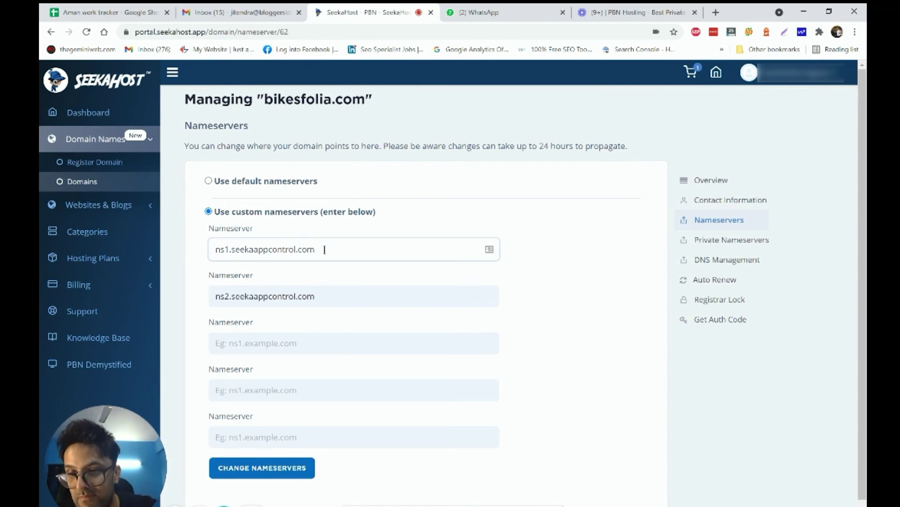
View the bikesfolia.com domain overview, and open the SSL settings of its WordPress site
{"action": "scroll", "coordinate": [356, 397], "scroll_direction": "down", "scroll_amount": 1}
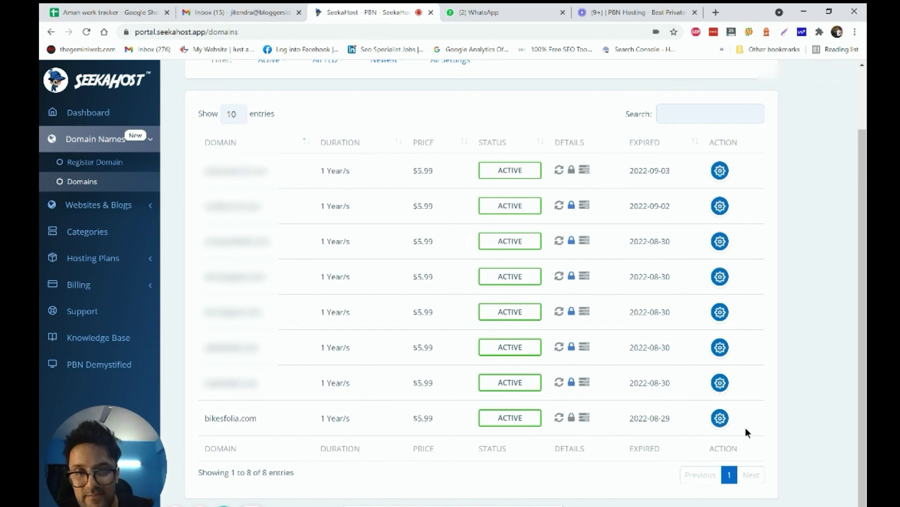
{"action": "left_click", "coordinate": [721, 418]}
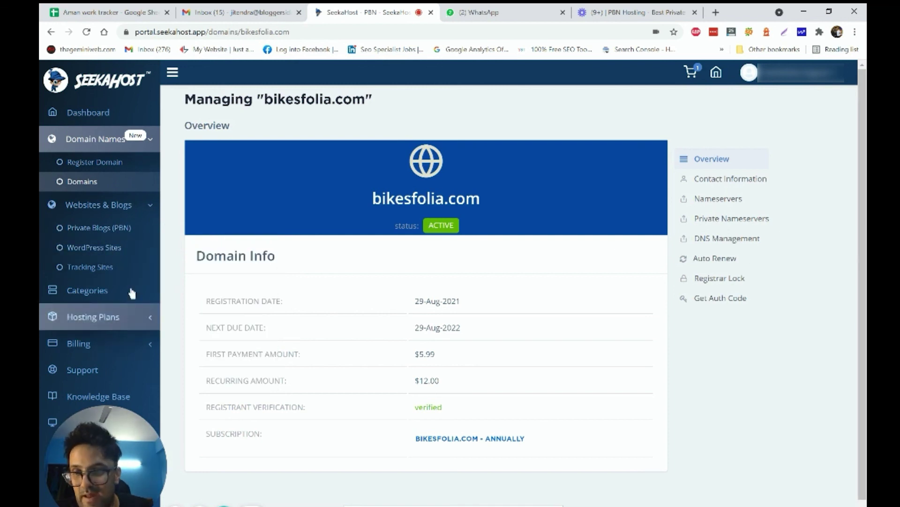
{"action": "left_click", "coordinate": [131, 252]}
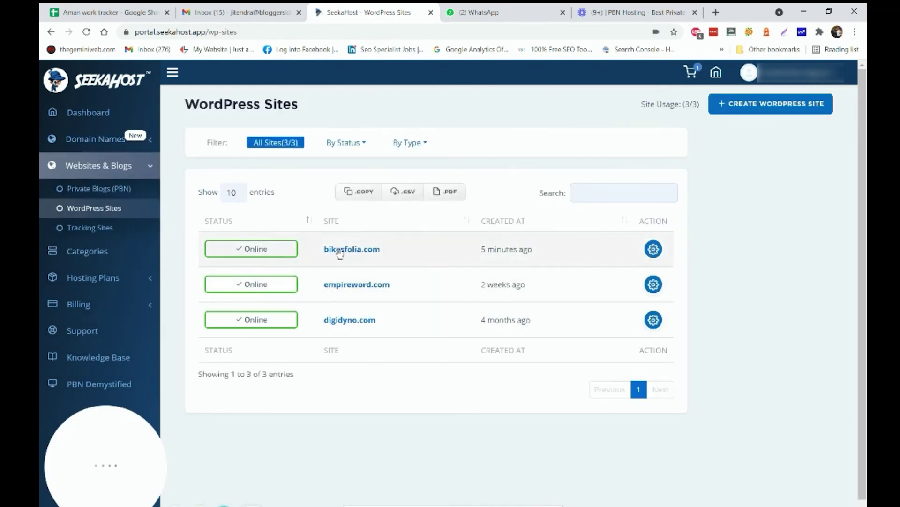
{"action": "left_click", "coordinate": [651, 251]}
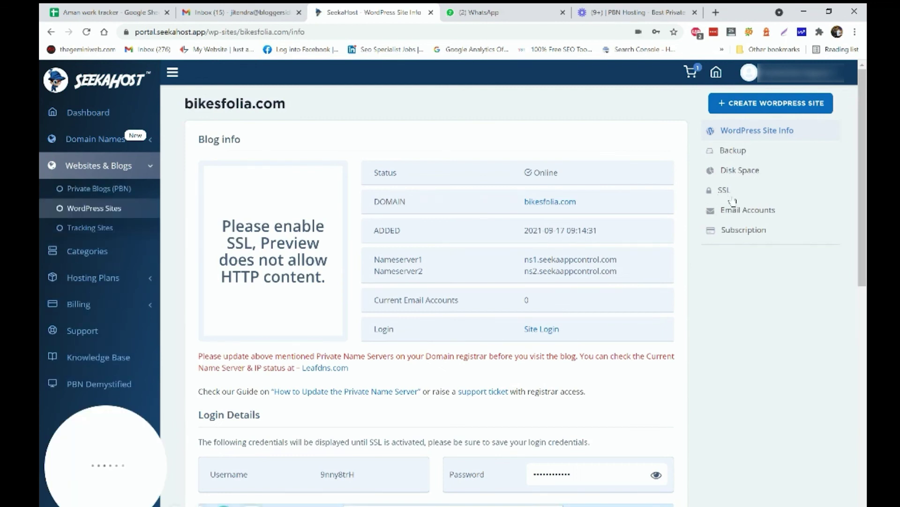
{"action": "left_click", "coordinate": [730, 194]}
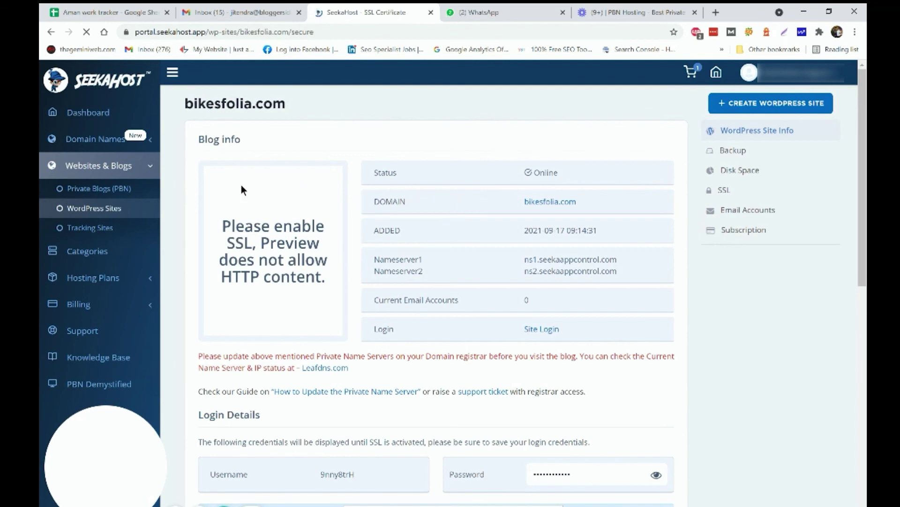